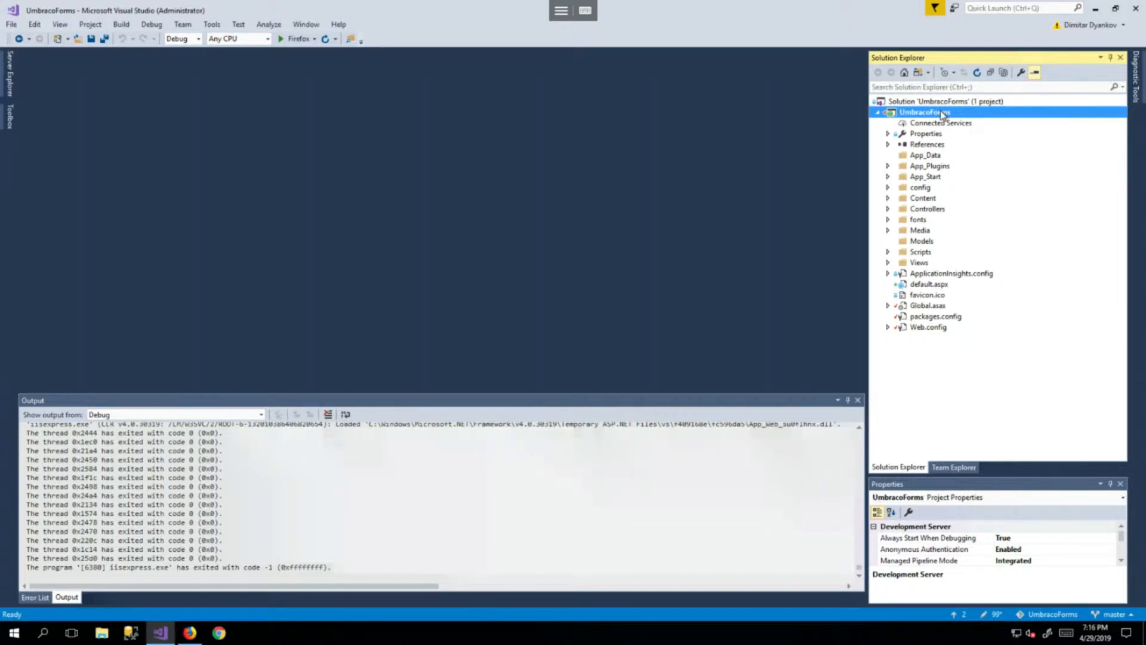
Open the NuGet package manager for the UmbracoForms project, find the installed packages matching "umbraco" and show the UmbracoCms details.
{"action": "right_click", "coordinate": [942, 115]}
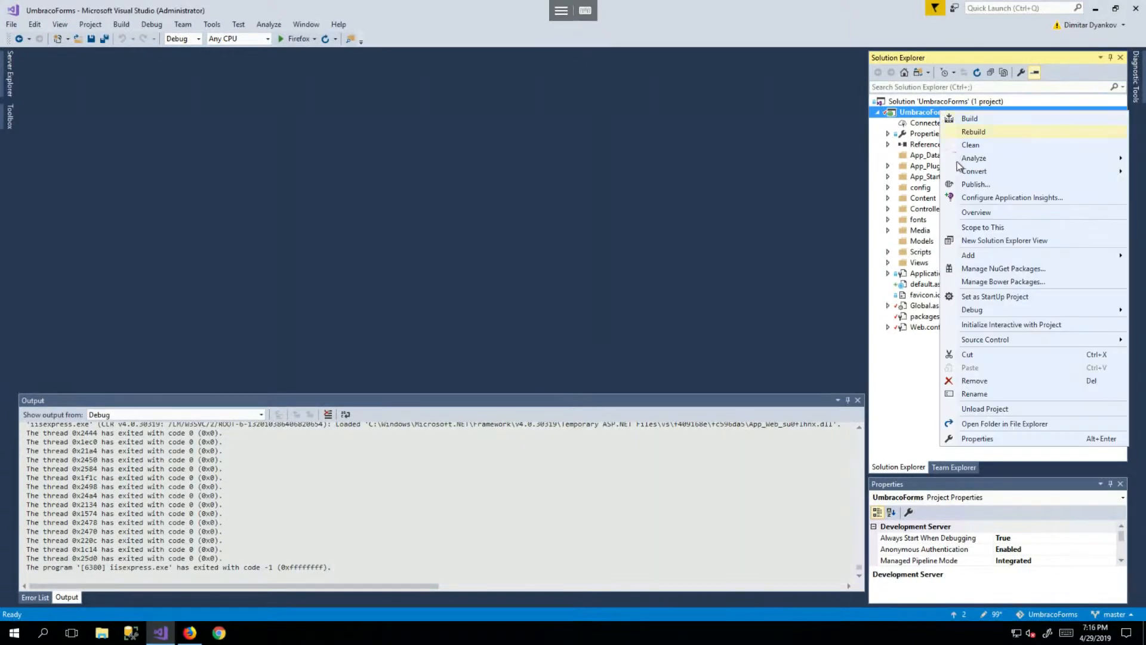
{"action": "left_click", "coordinate": [987, 271]}
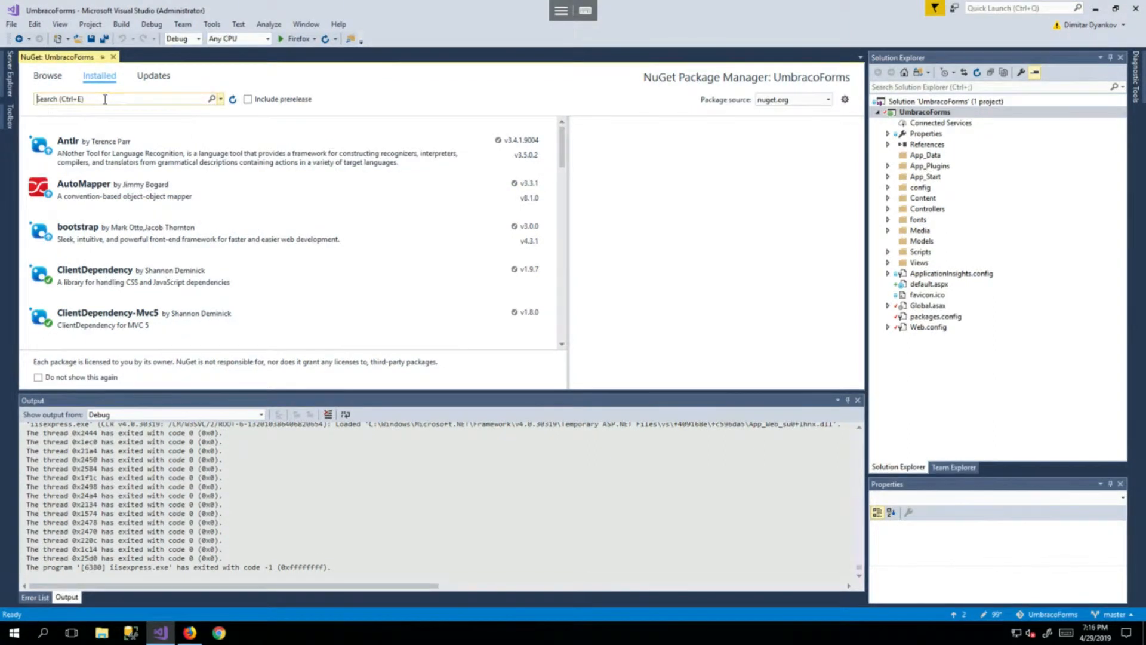
{"action": "type", "text": "umbraco"}
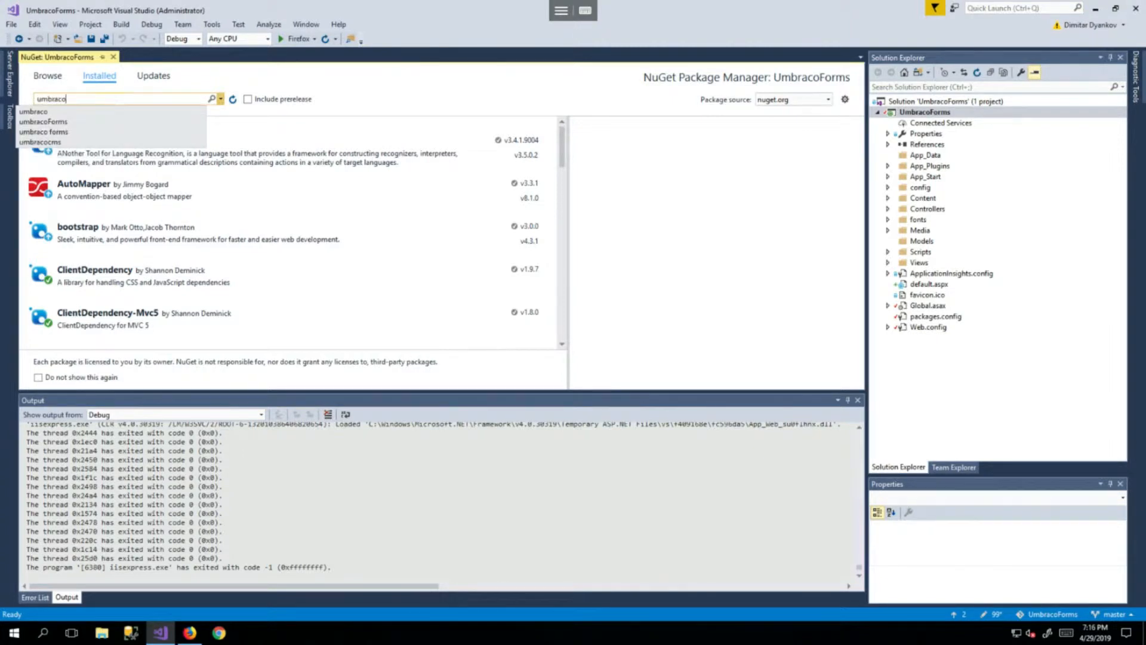
{"action": "key", "text": "Return"}
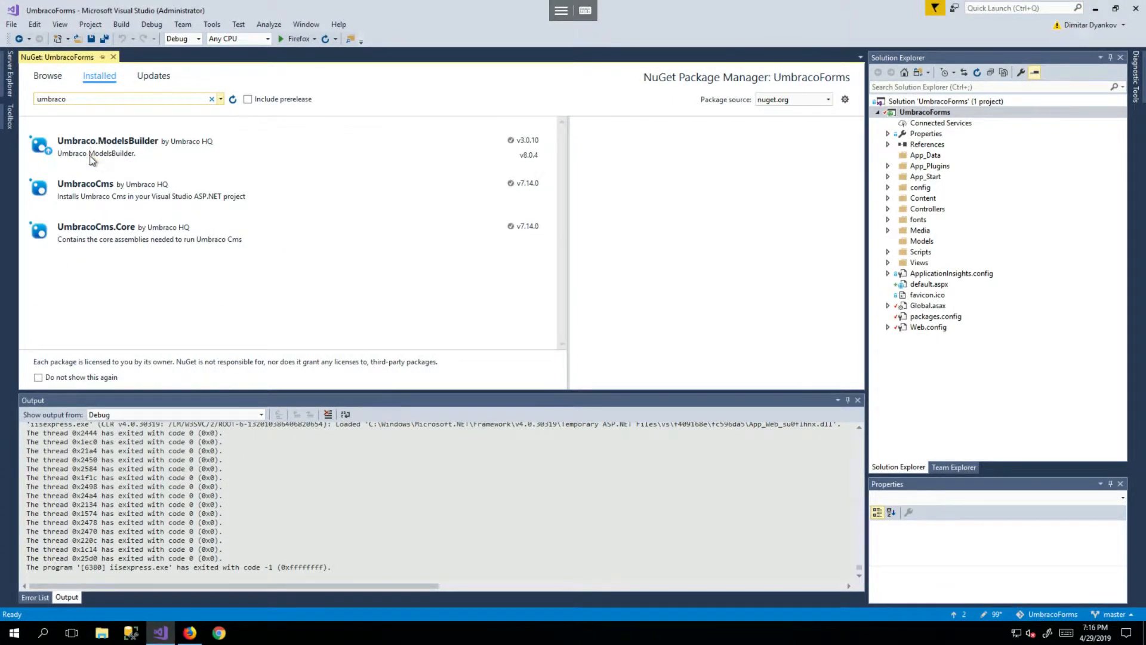
{"action": "left_click", "coordinate": [94, 190]}
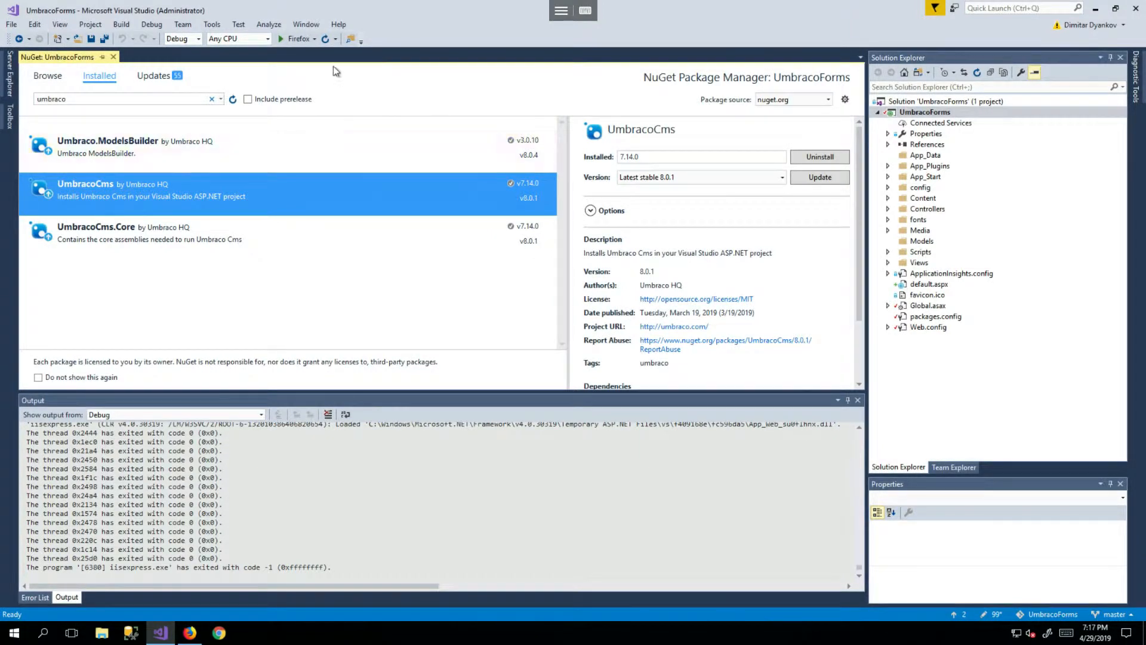
Run the project in Firefox and bring up the sample site's home page.
{"action": "left_click", "coordinate": [294, 40]}
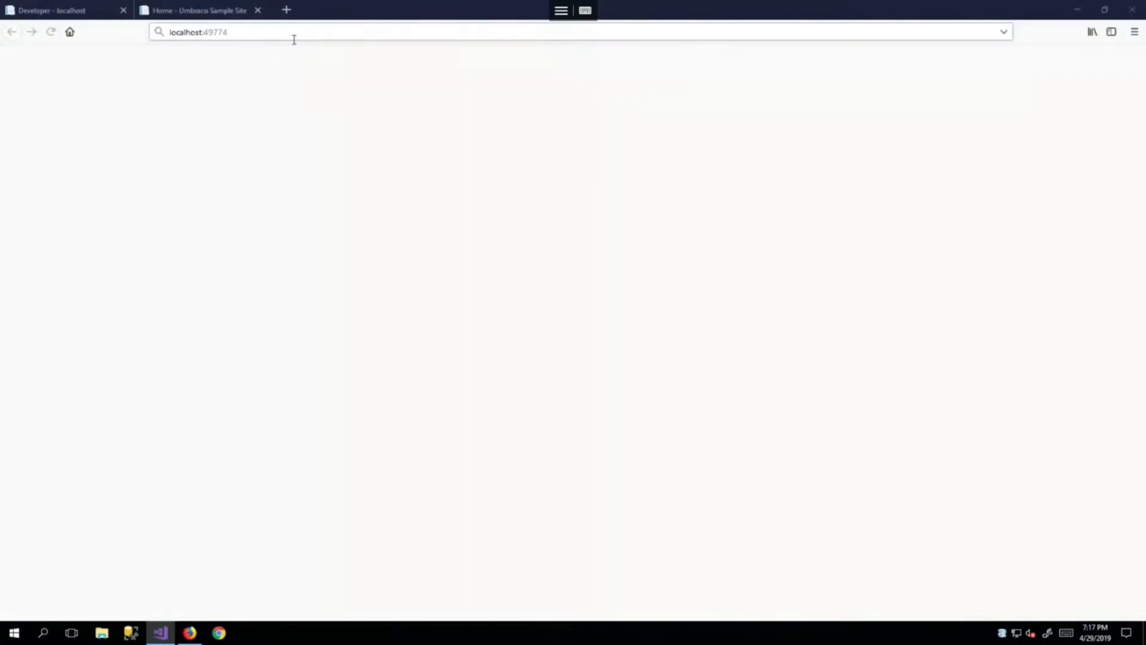
{"action": "left_click", "coordinate": [258, 11]}
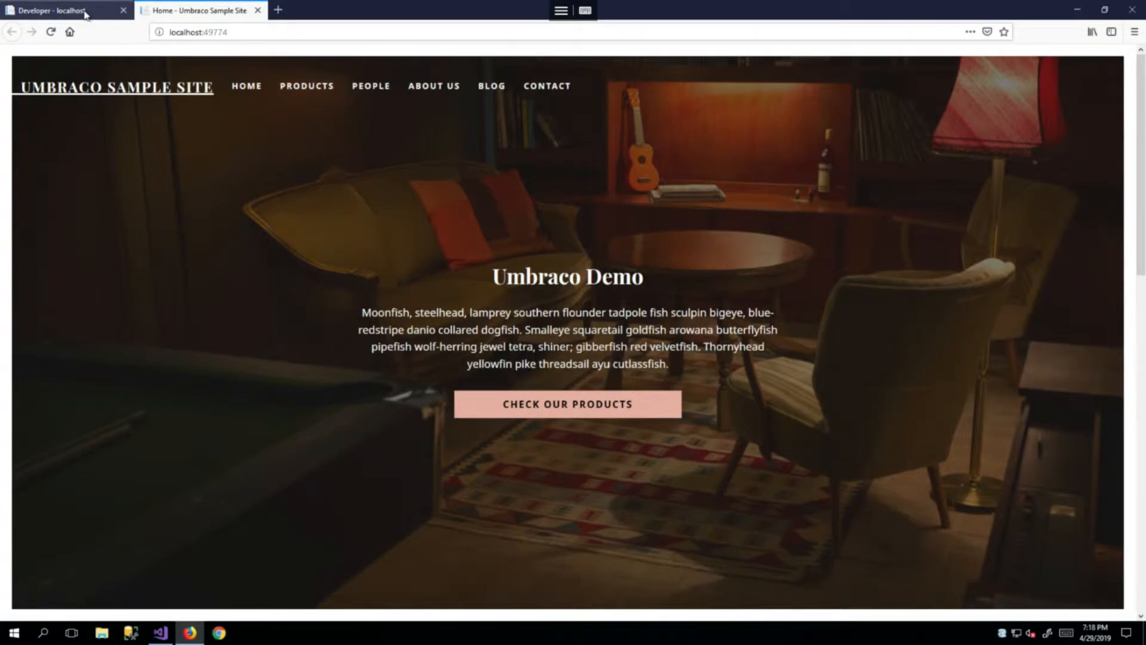
{"action": "left_click", "coordinate": [86, 12]}
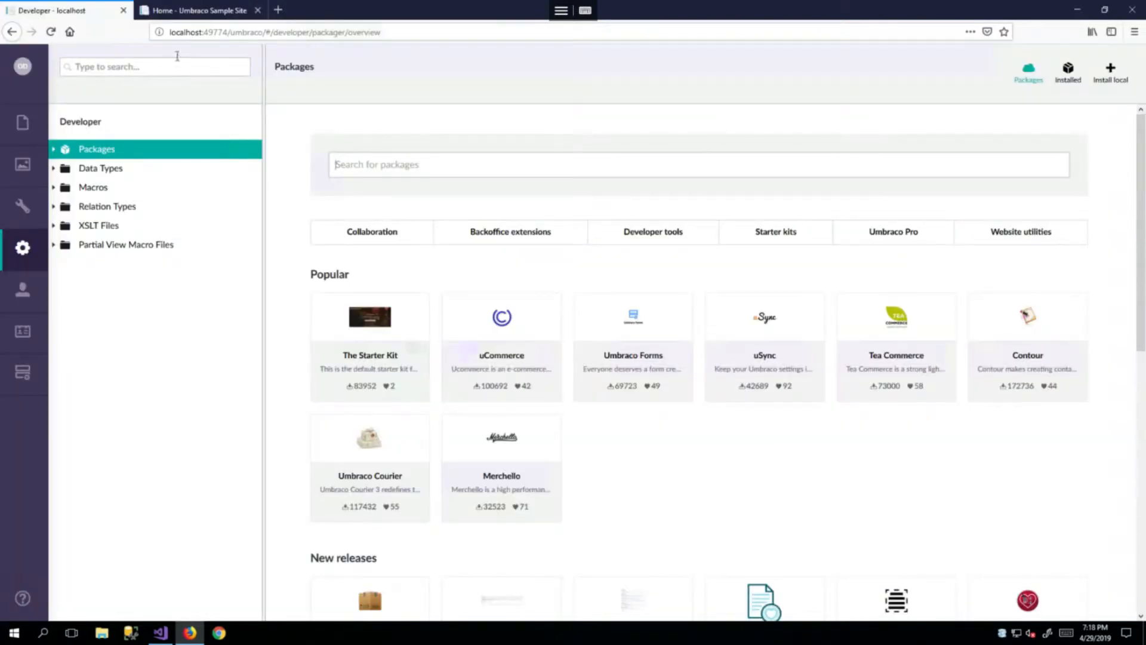
{"action": "left_click", "coordinate": [190, 11]}
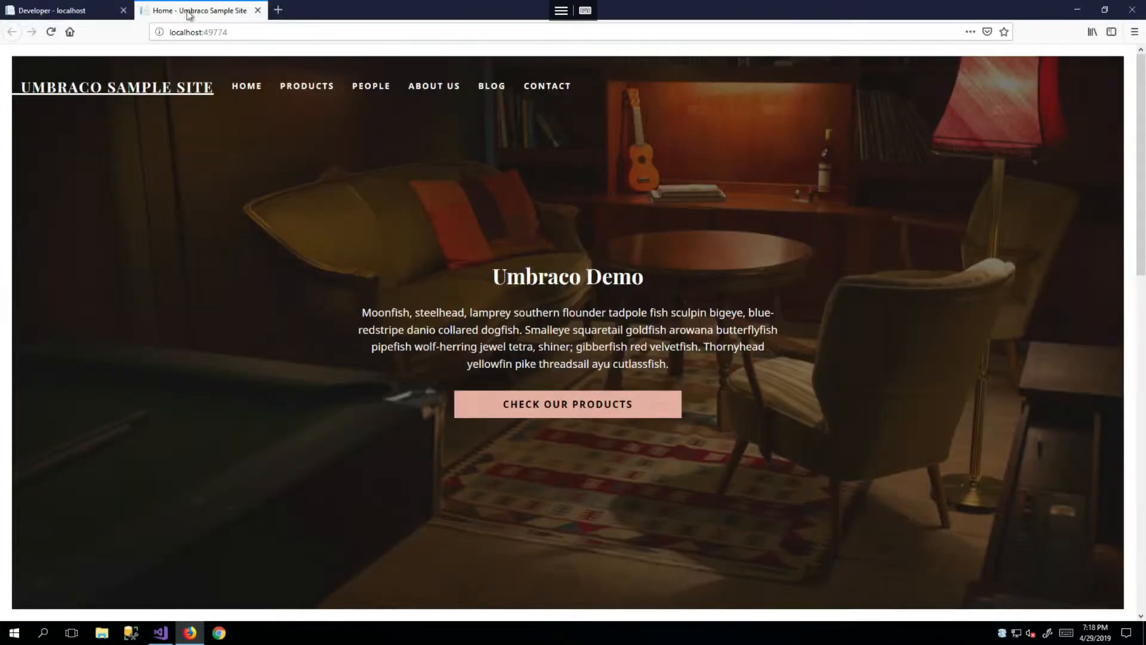
Load the Umbraco back office at localhost:49774/umbraco and close the old Developer page.
{"action": "left_click", "coordinate": [239, 31]}
{"action": "left_click", "coordinate": [239, 32]}
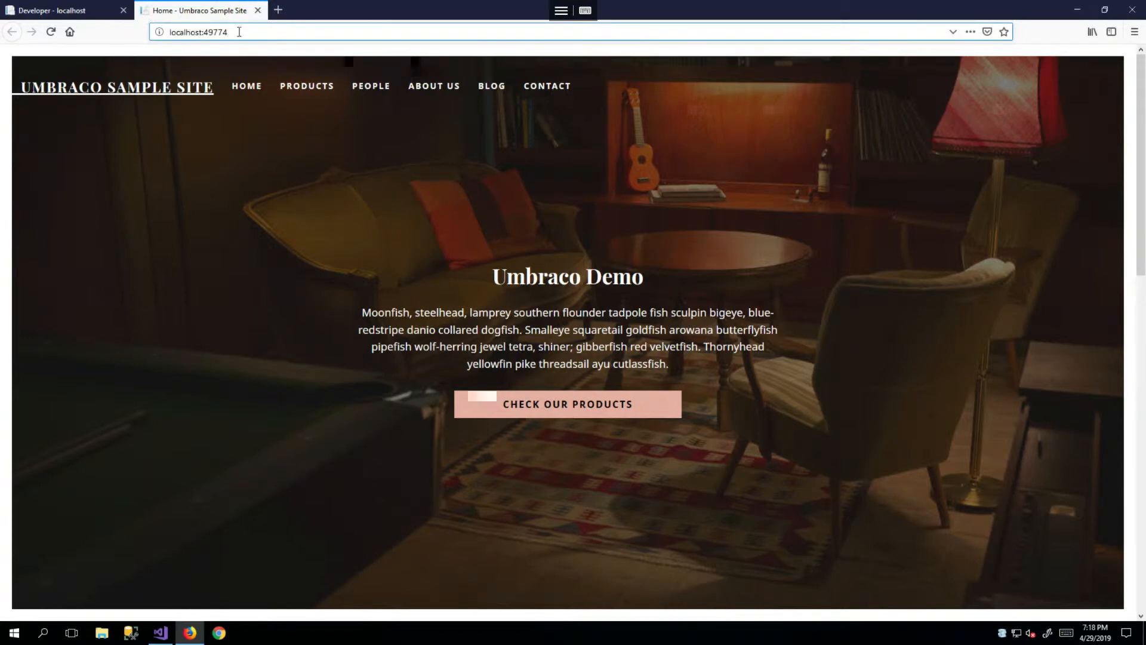
{"action": "type", "text": "/umbraco"}
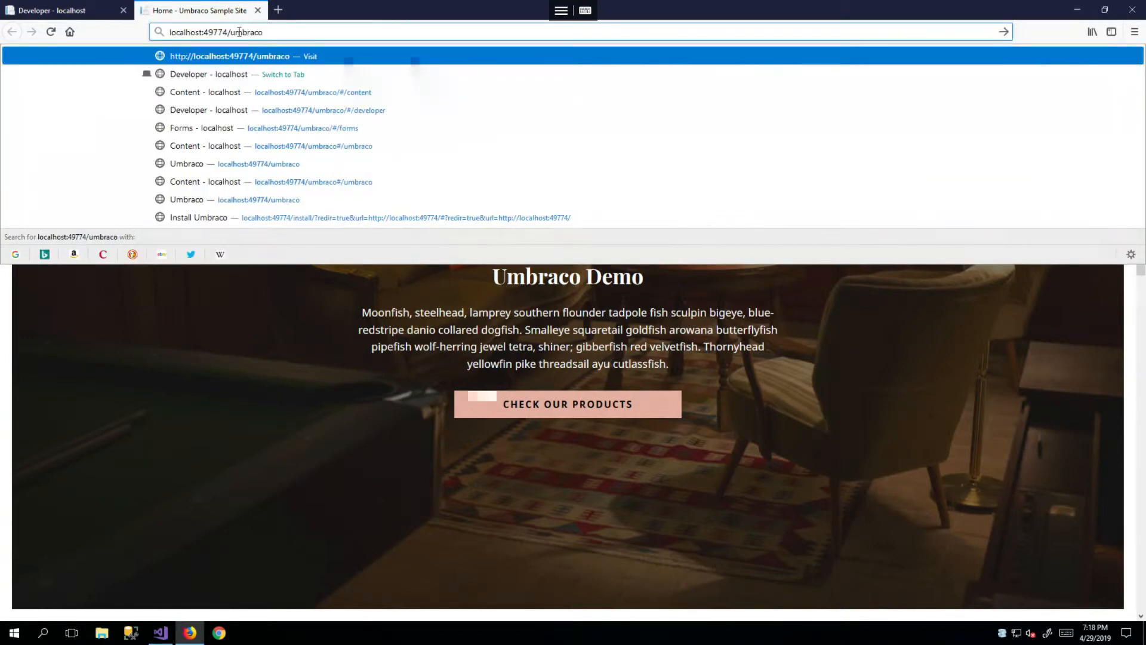
{"action": "key", "text": "Return"}
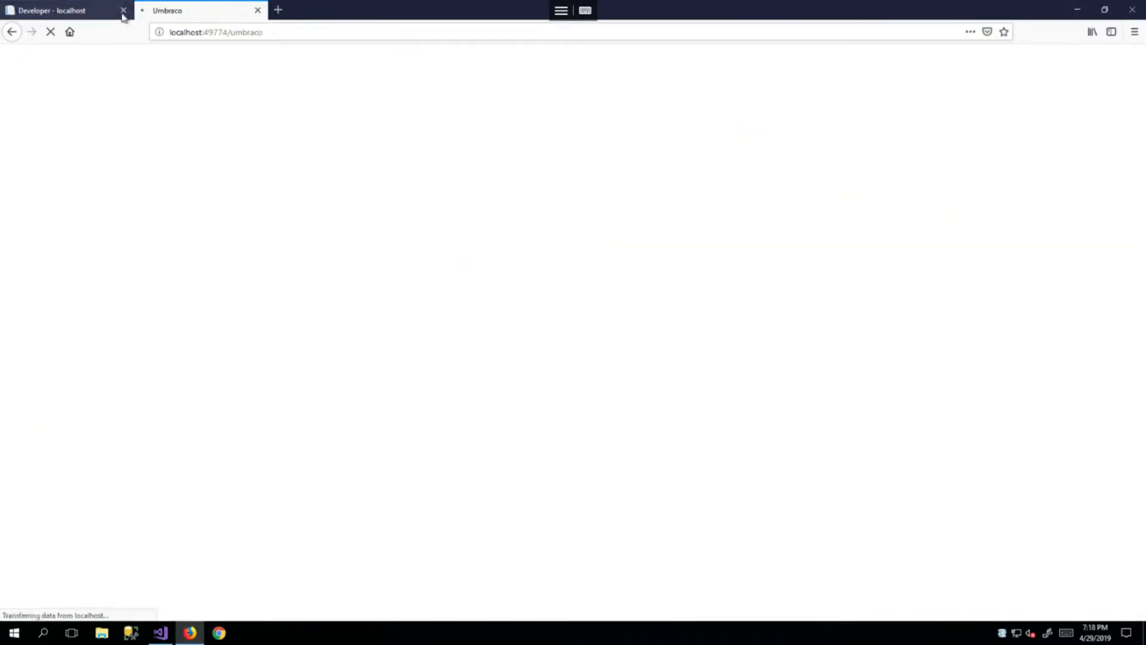
{"action": "left_click", "coordinate": [124, 10]}
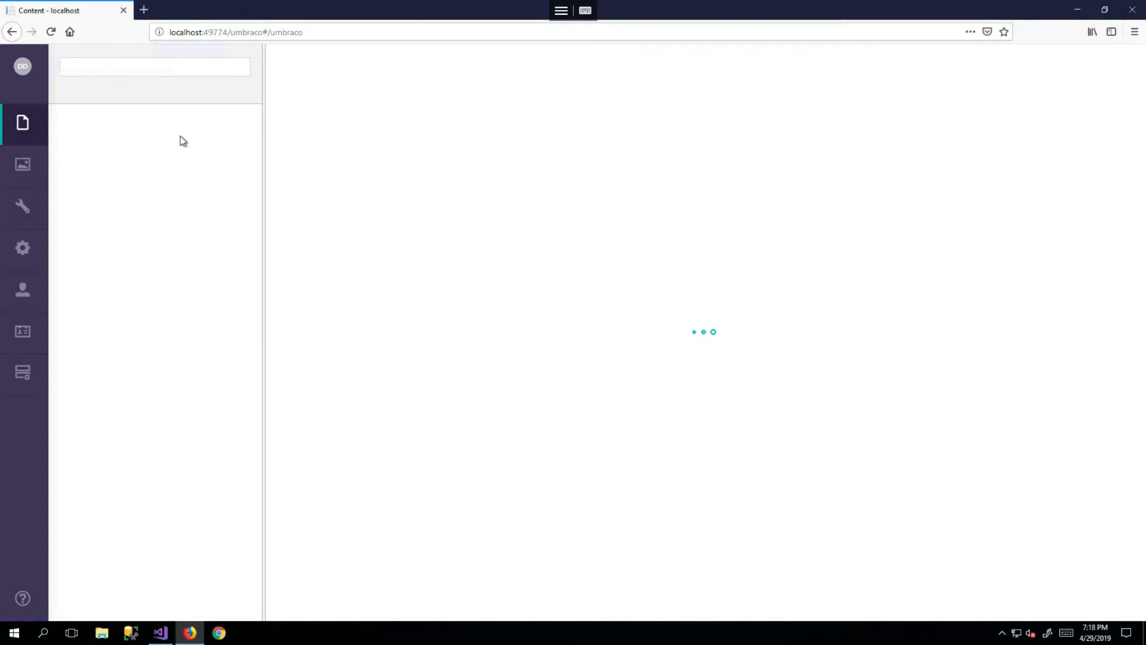
Open the Umbraco Forms package page in the Developer section and review its version info and changes.
{"action": "left_click", "coordinate": [24, 250]}
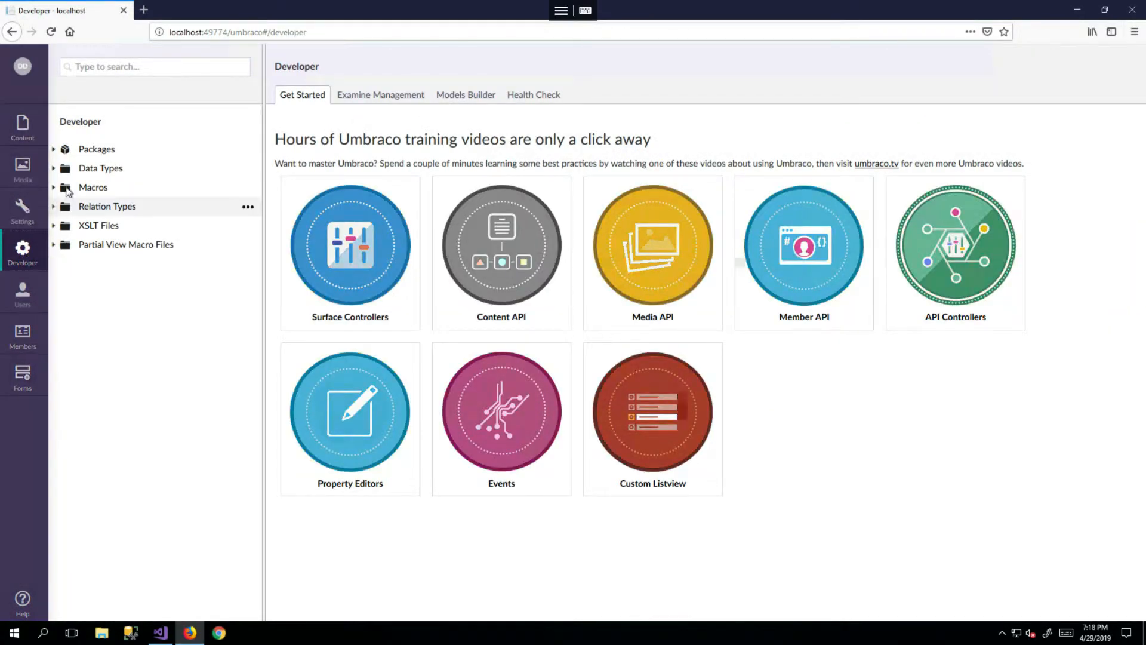
{"action": "left_click", "coordinate": [94, 148]}
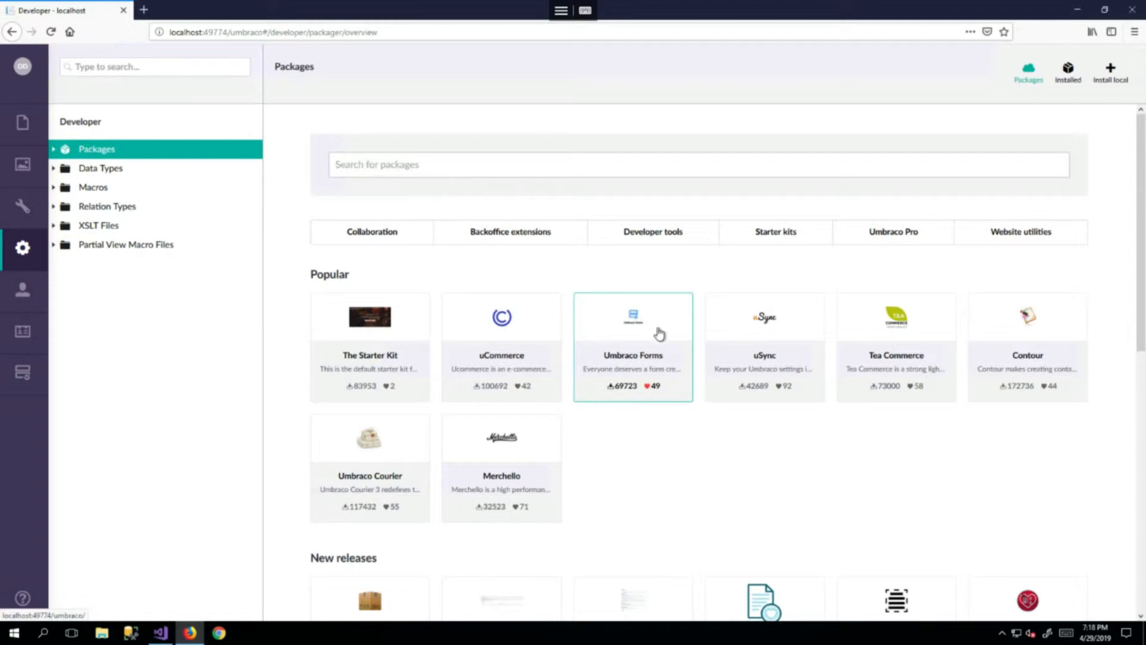
{"action": "left_click", "coordinate": [622, 357]}
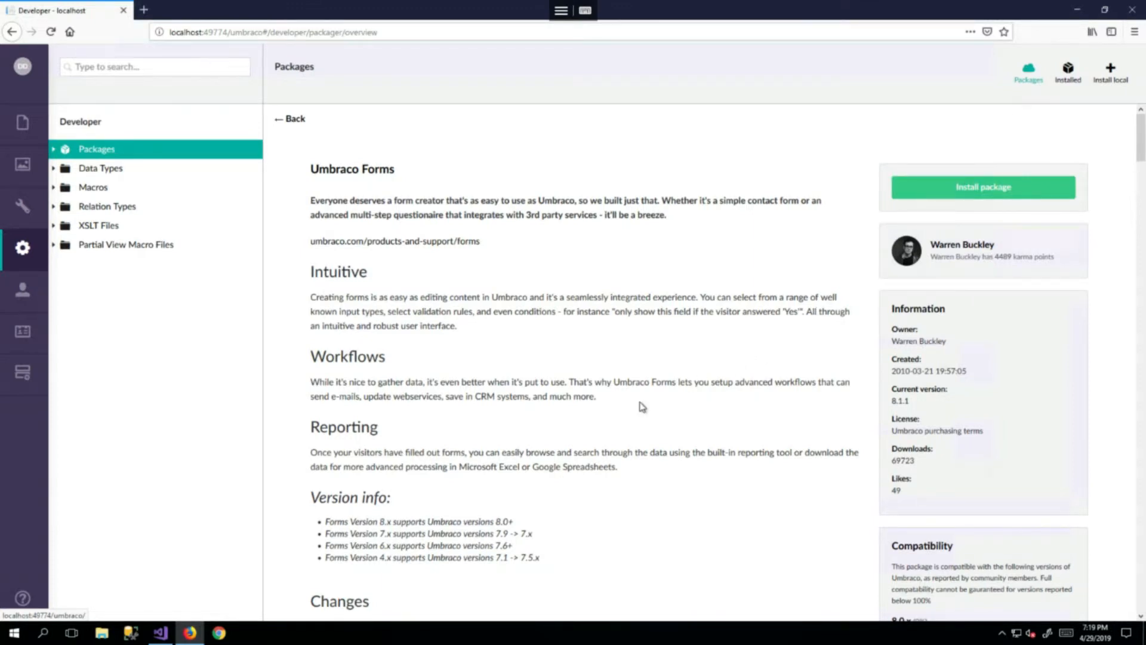
{"action": "scroll", "coordinate": [642, 407], "scroll_direction": "down", "scroll_amount": 3}
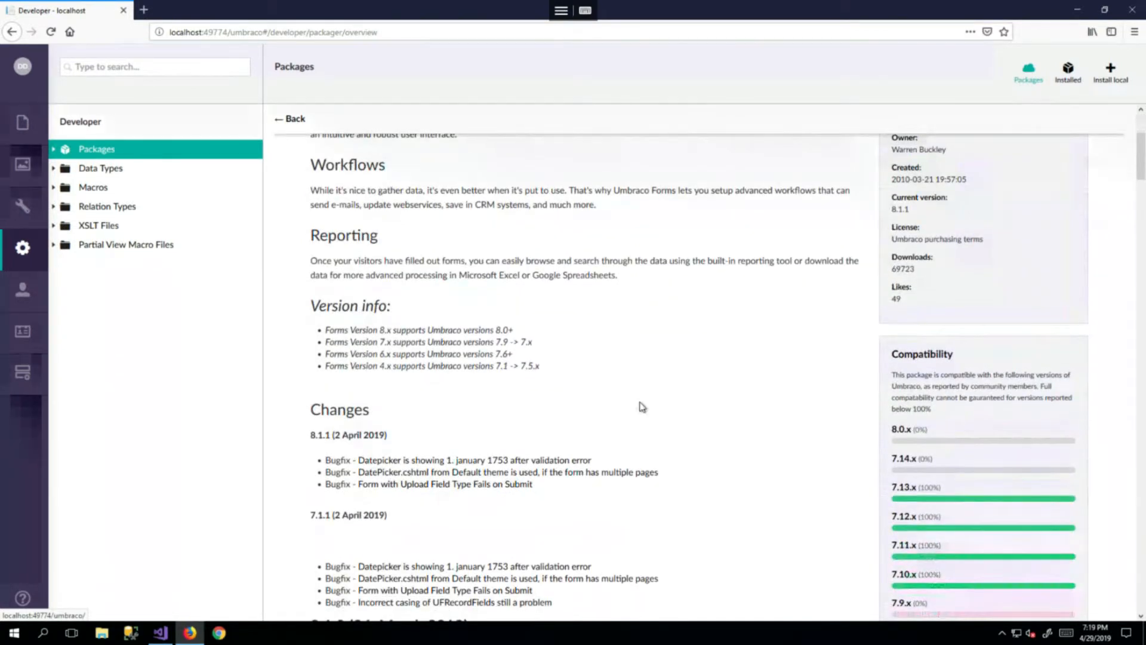
{"action": "scroll", "coordinate": [641, 407], "scroll_direction": "up", "scroll_amount": 3}
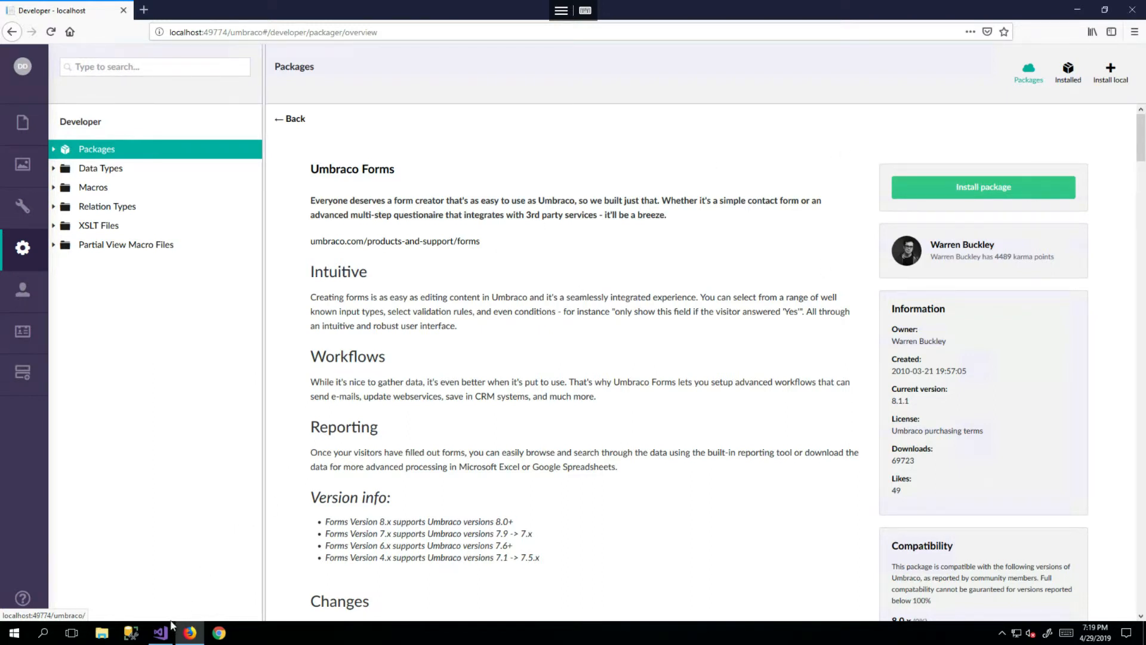
Switch to Visual Studio and stop the running debug session.
{"action": "mouse_move", "coordinate": [163, 637]}
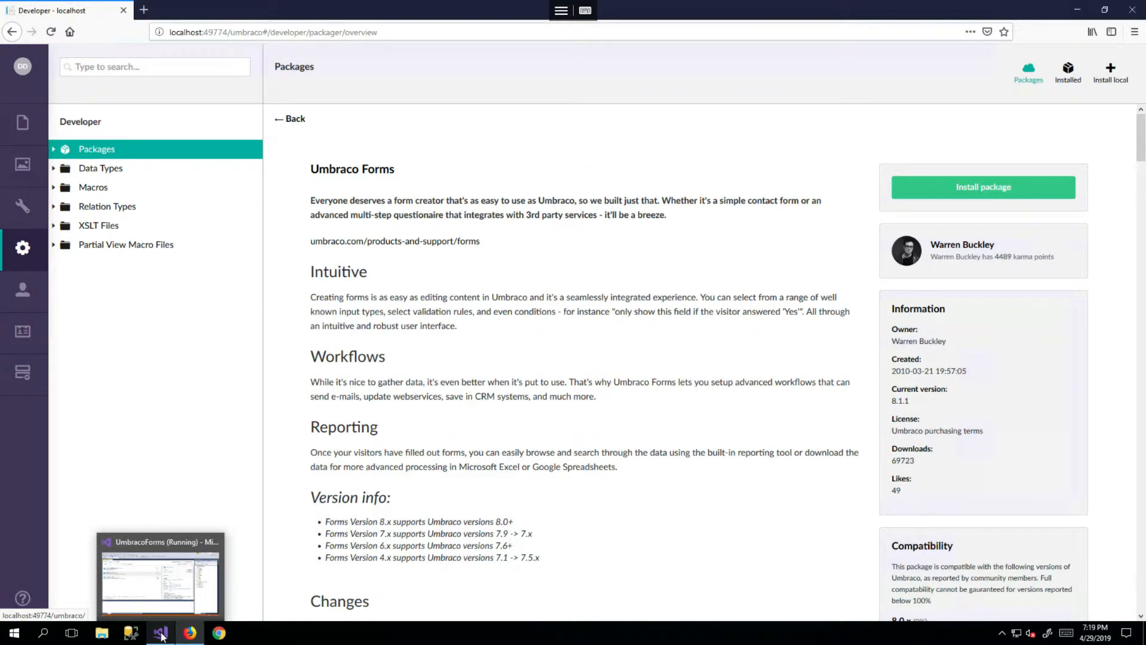
{"action": "left_click", "coordinate": [161, 634]}
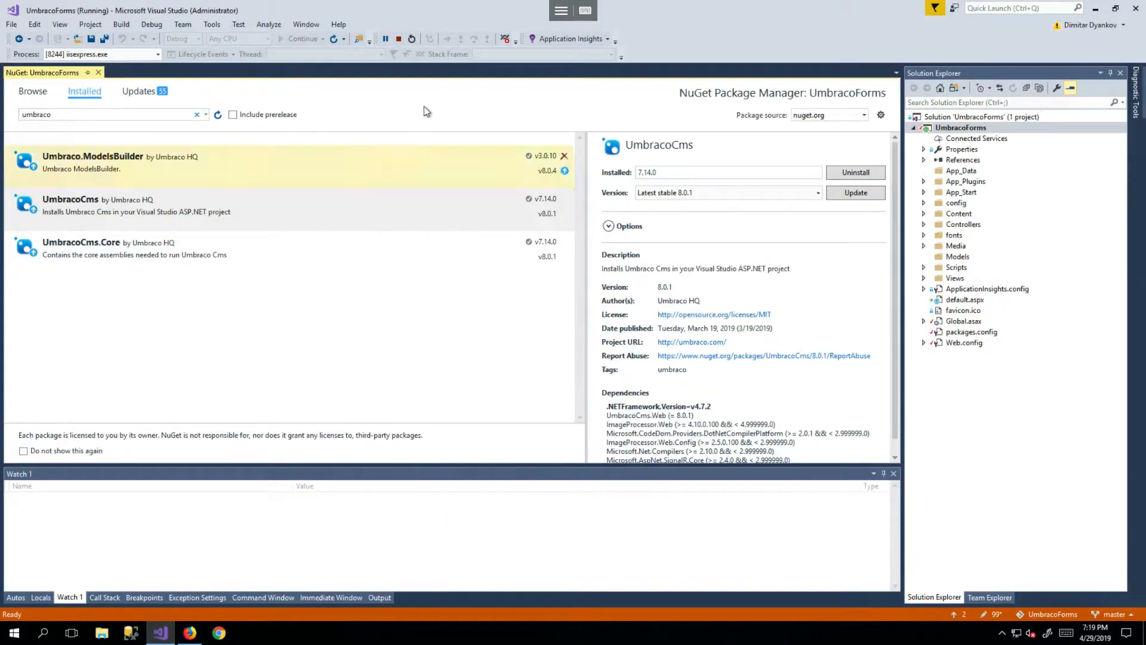
{"action": "left_click", "coordinate": [398, 39]}
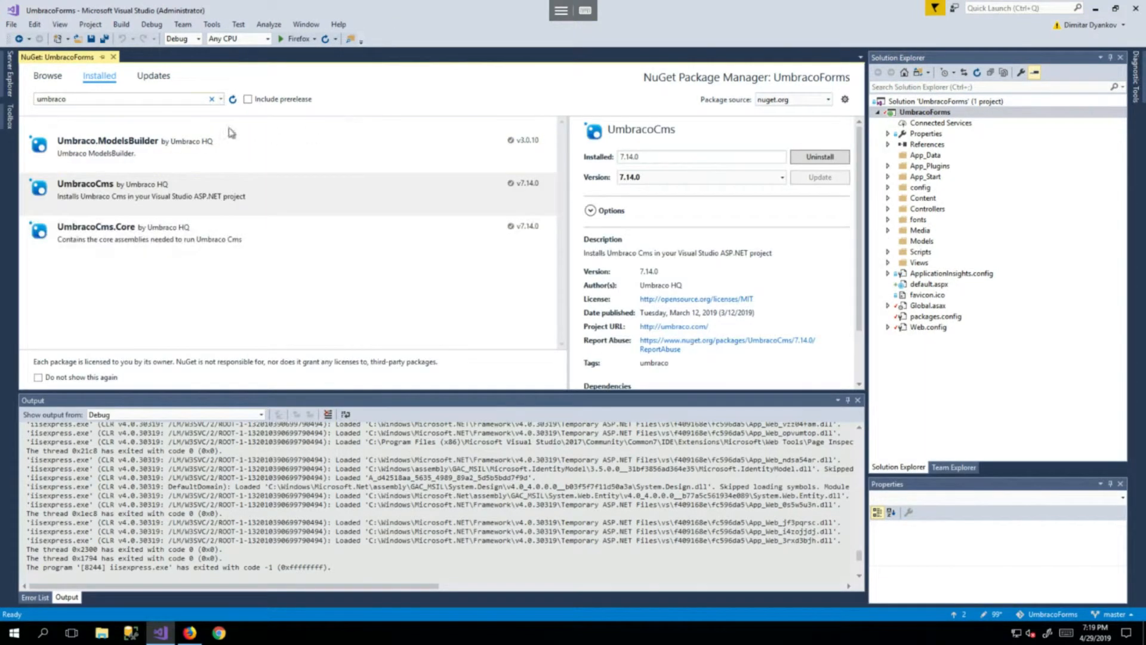
Search the available NuGet packages for "umbracoForms" and select the UmbracoForms package.
{"action": "left_click", "coordinate": [41, 83]}
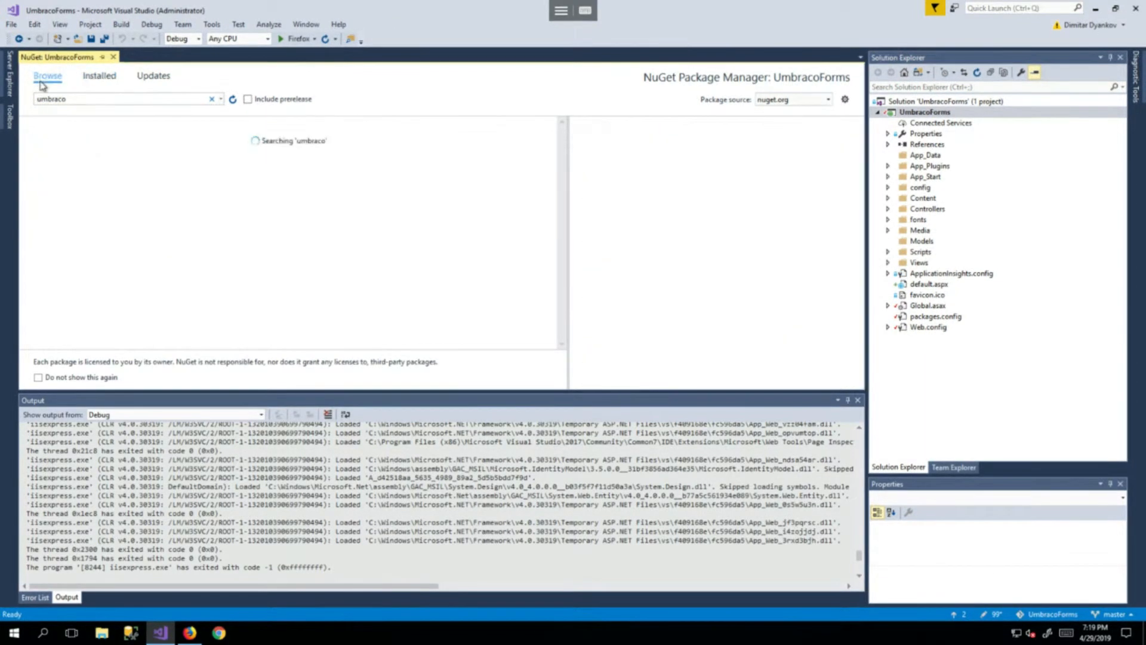
{"action": "double_click", "coordinate": [78, 99]}
{"action": "left_click", "coordinate": [78, 99]}
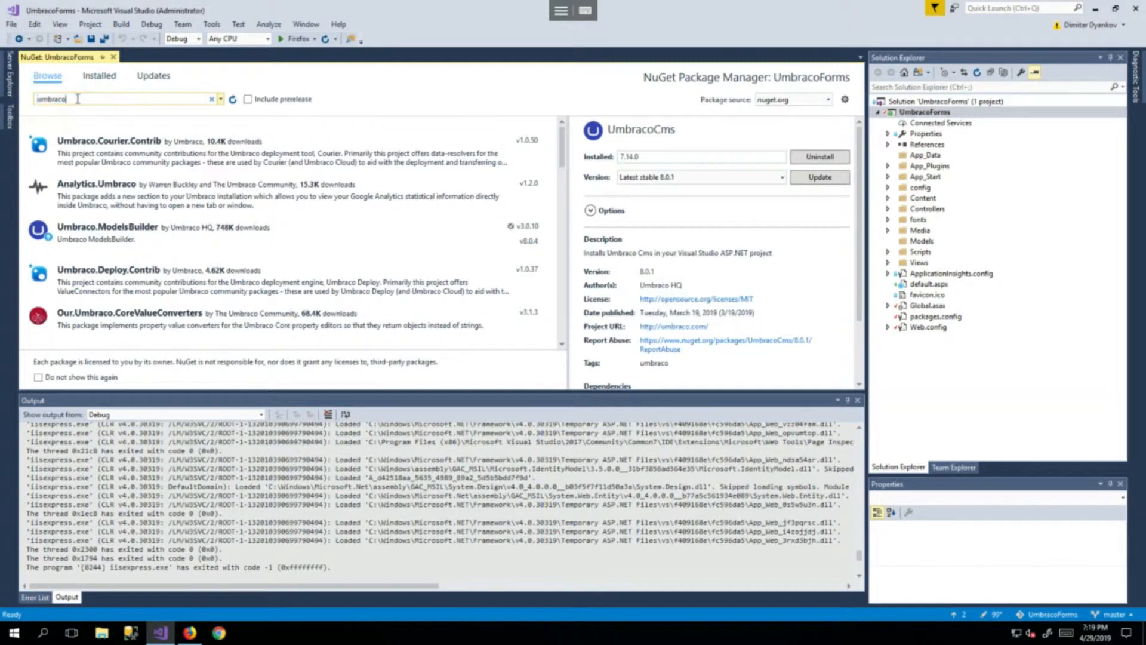
{"action": "type", "text": "Form"}
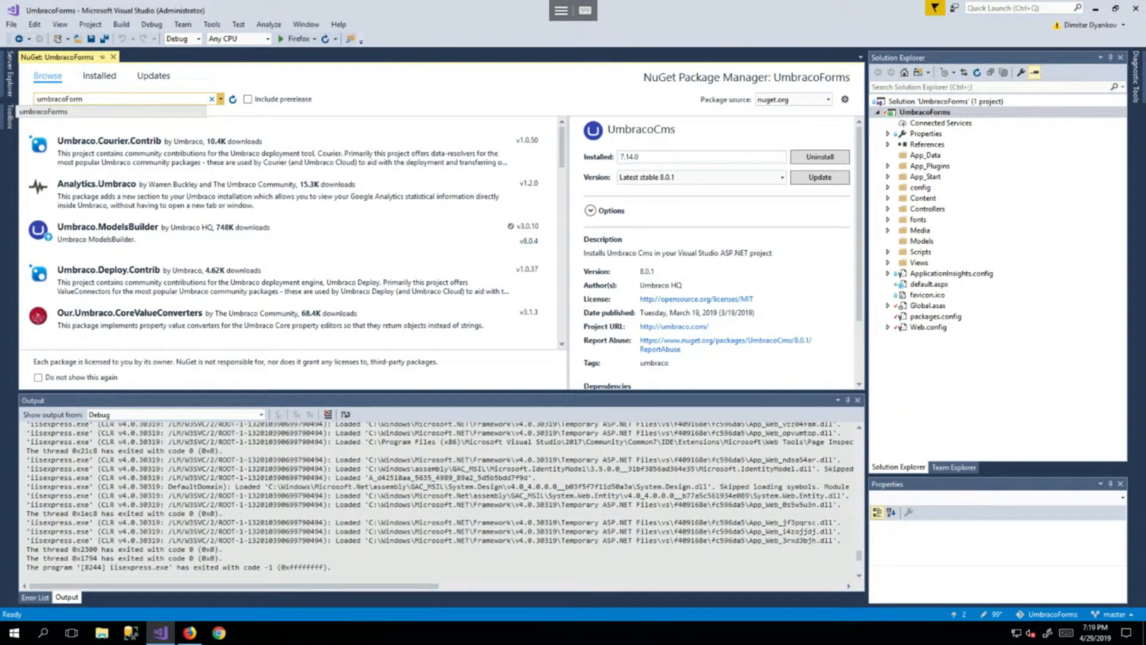
{"action": "type", "text": "s"}
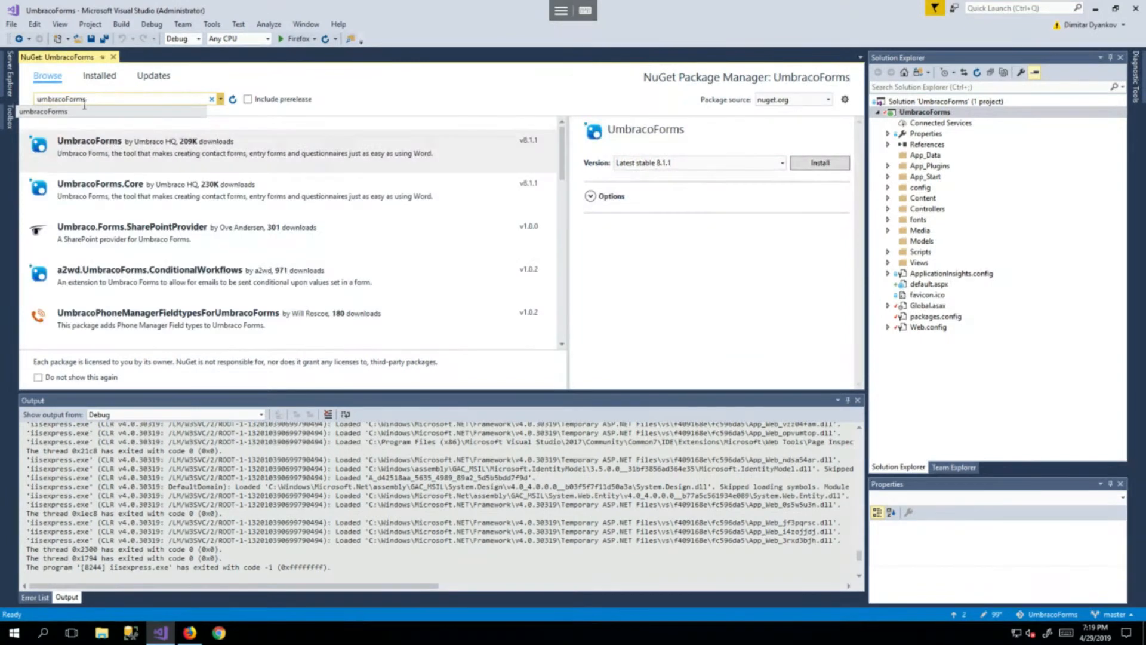
{"action": "left_click", "coordinate": [105, 156]}
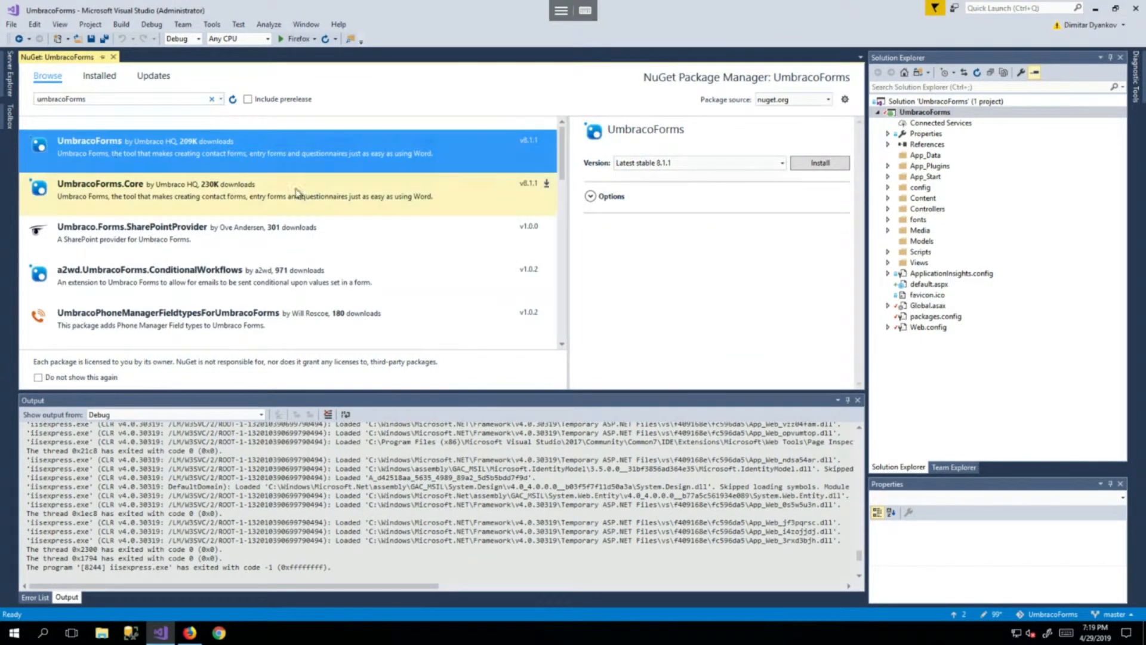
Choose version 7.1.1 of the UmbracoForms package and look over its details.
{"action": "left_click", "coordinate": [631, 163]}
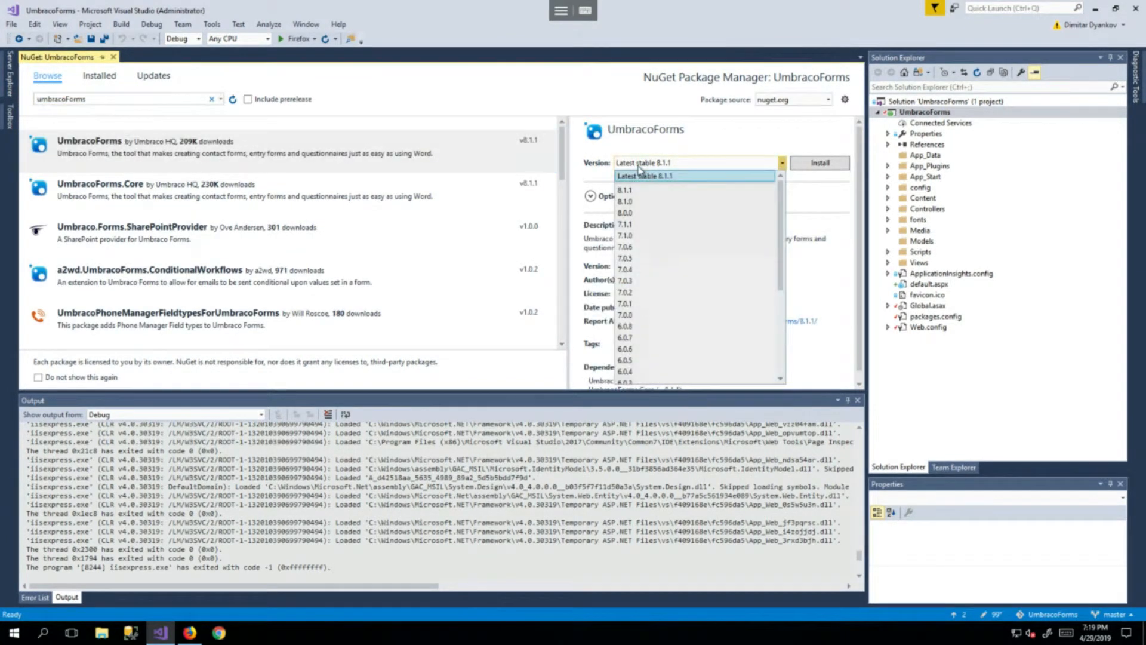
{"action": "left_click", "coordinate": [632, 225]}
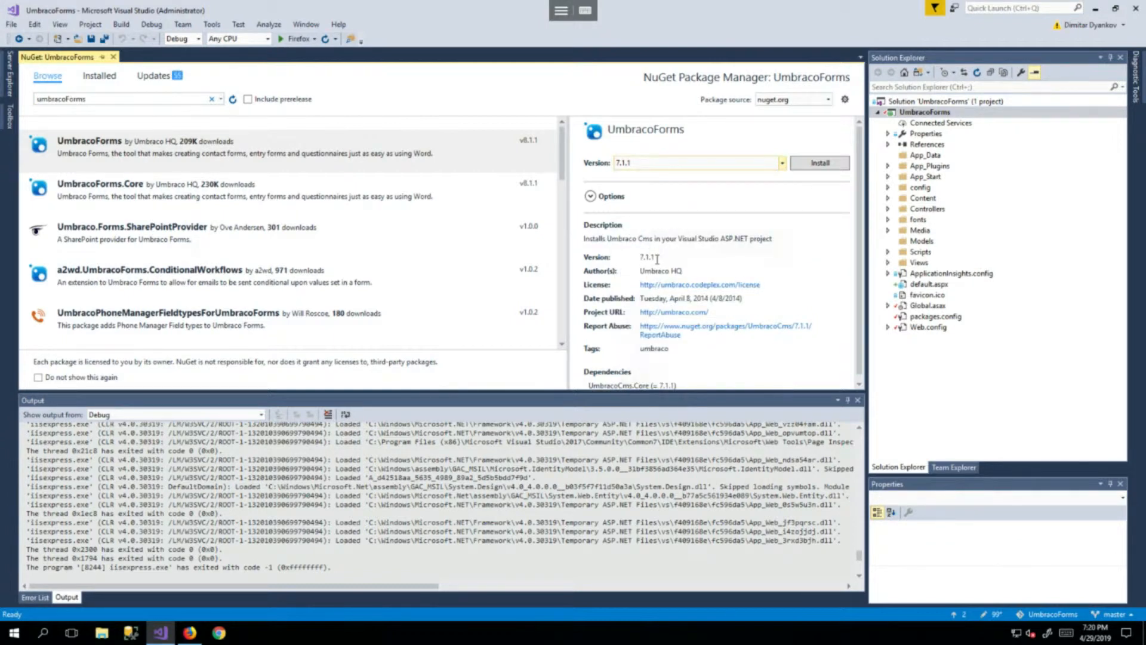
{"action": "scroll", "coordinate": [657, 259], "scroll_direction": "down", "scroll_amount": 1}
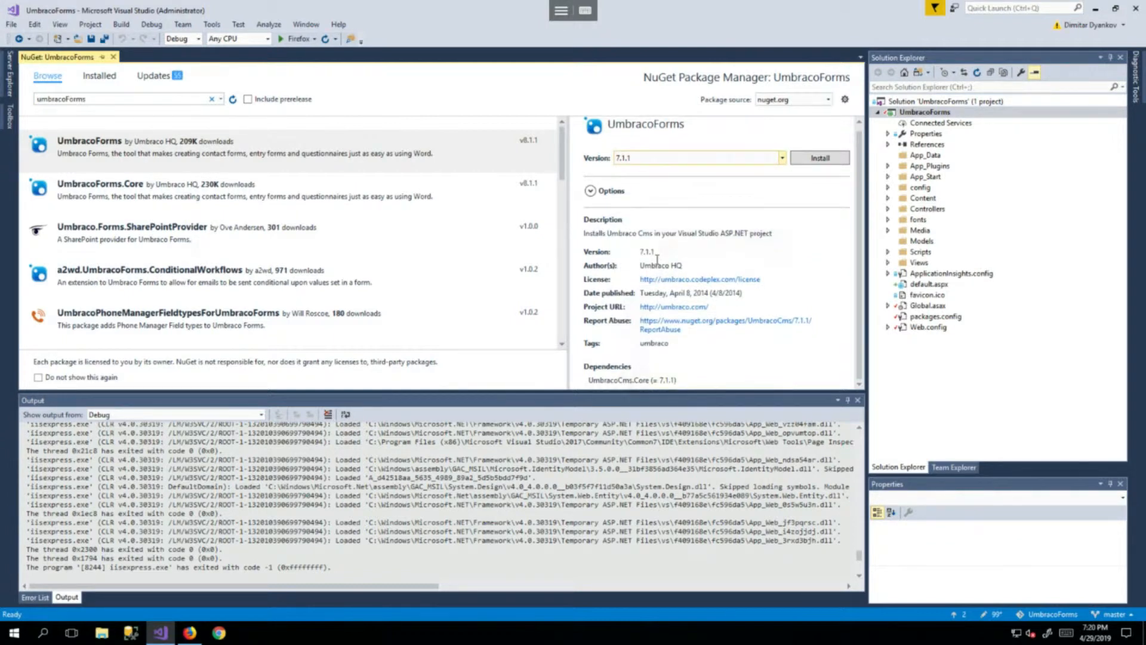
Inspect the details and dependencies of UmbracoForms version 8.0.0 and set the version back to 7.1.1.
{"action": "left_click", "coordinate": [661, 157]}
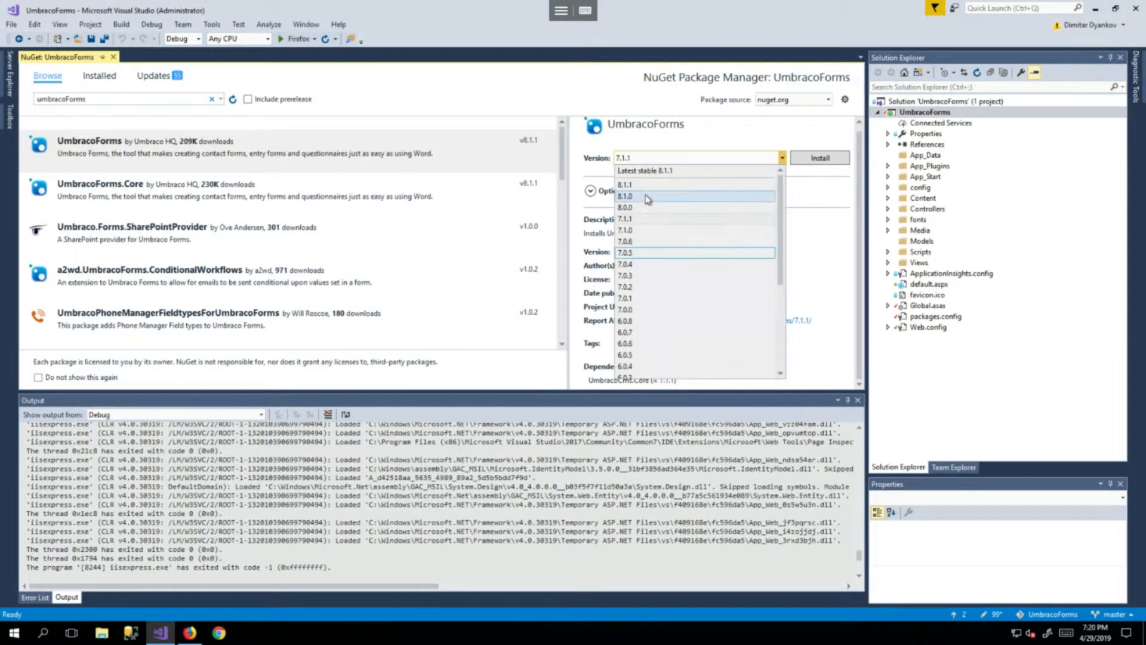
{"action": "key", "text": "Escape"}
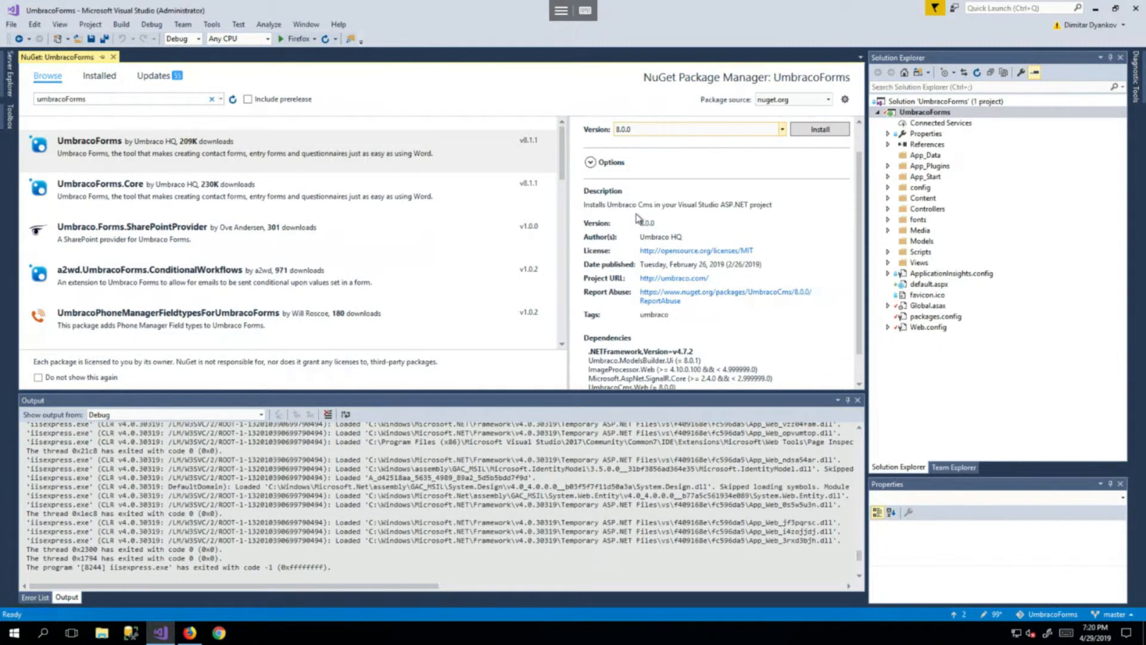
{"action": "scroll", "coordinate": [637, 218], "scroll_direction": "down", "scroll_amount": 1}
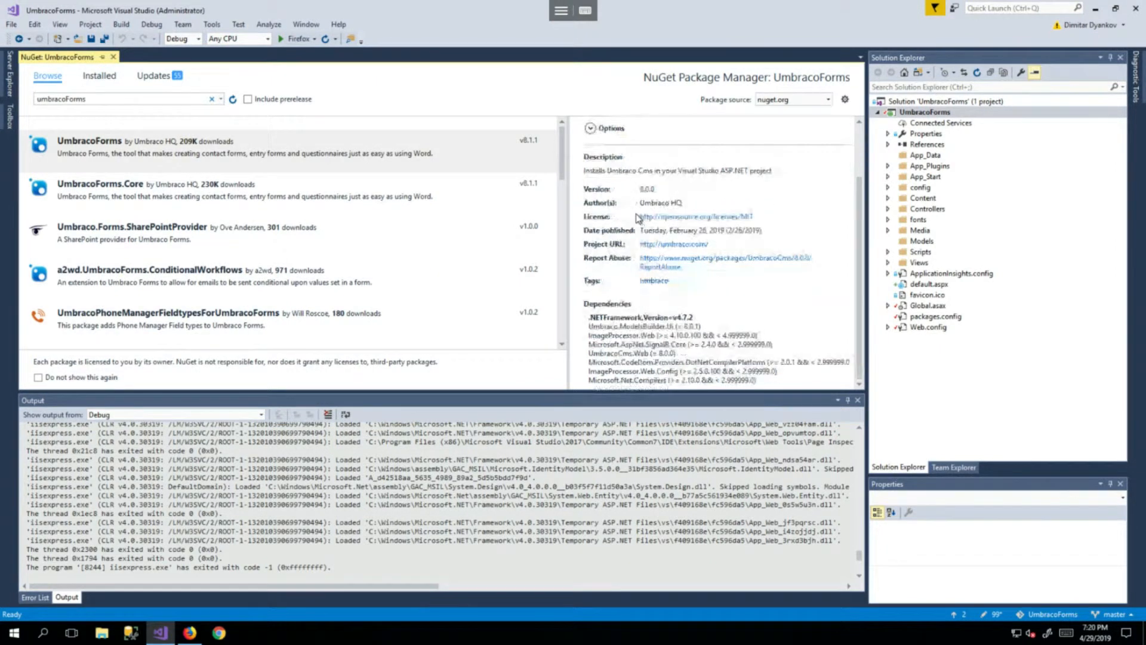
{"action": "scroll", "coordinate": [638, 218], "scroll_direction": "up", "scroll_amount": 2}
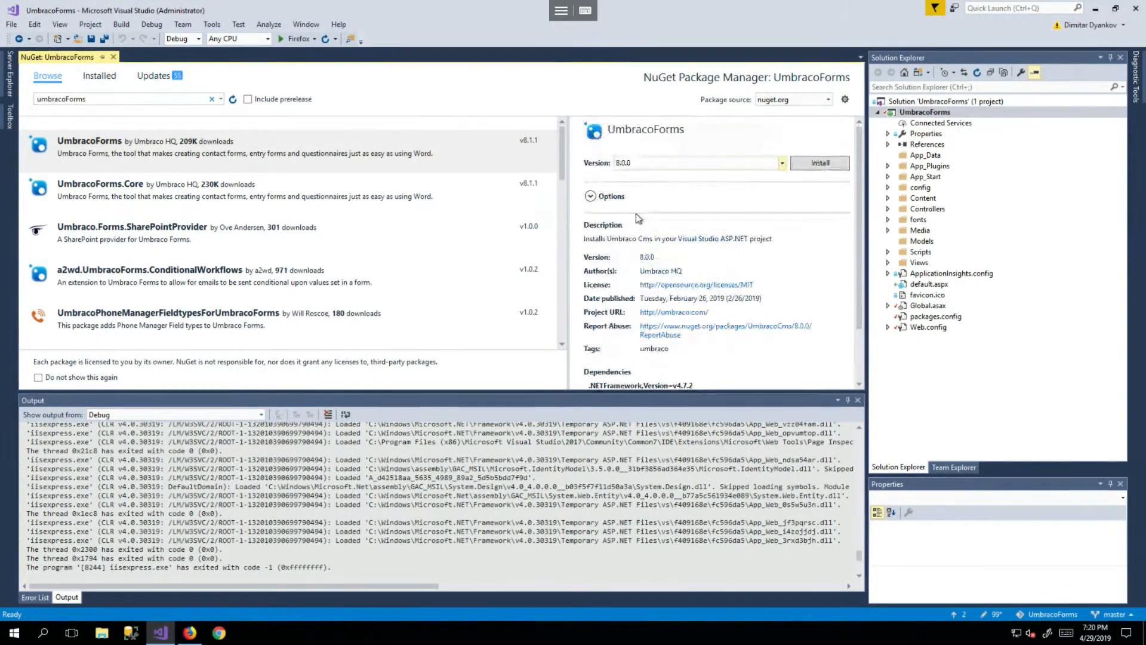
{"action": "left_click", "coordinate": [643, 161]}
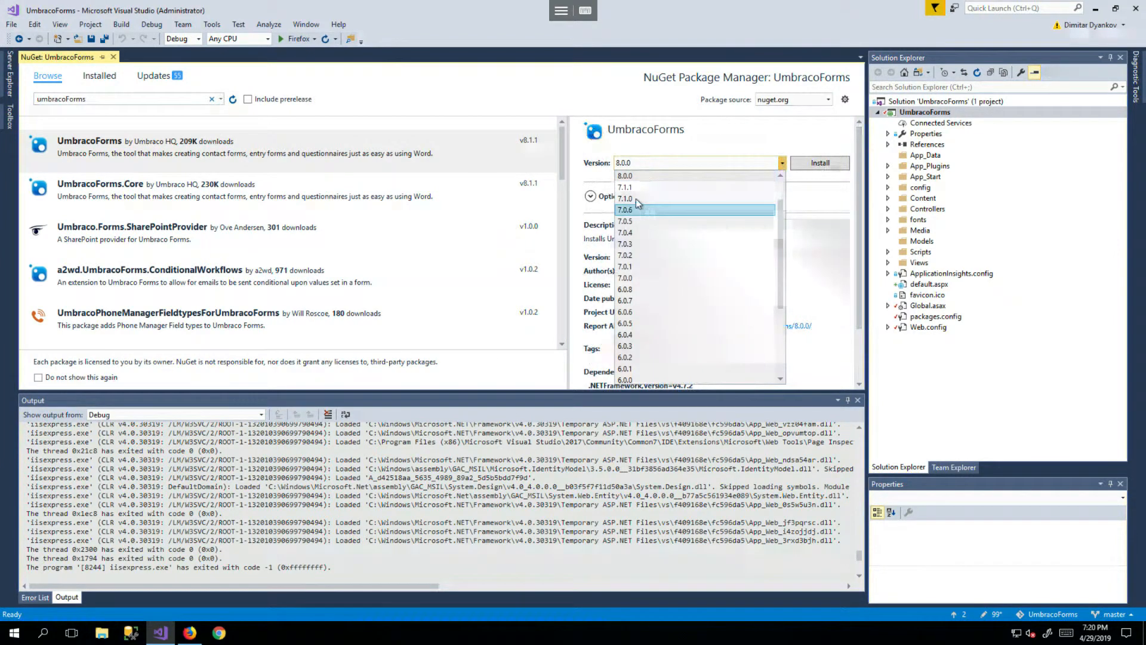
{"action": "left_click", "coordinate": [633, 187]}
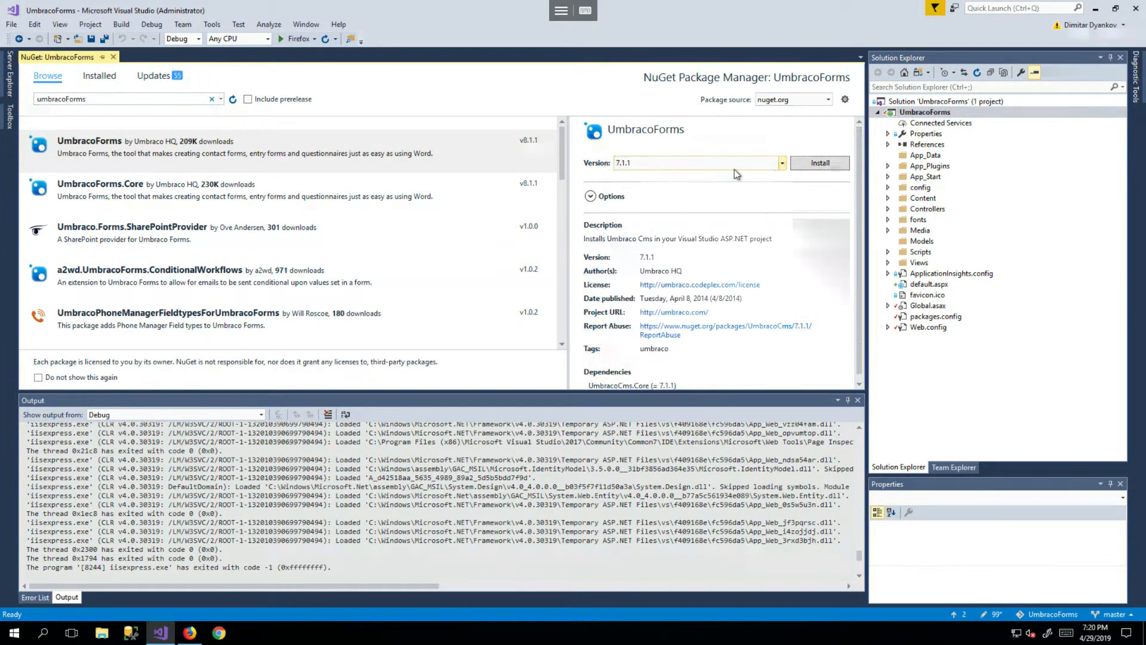
Install UmbracoForms version 7.1.1 with its dependencies into the project, approving the proposed changes and accepting the EPPlus license.
{"action": "left_click", "coordinate": [819, 169]}
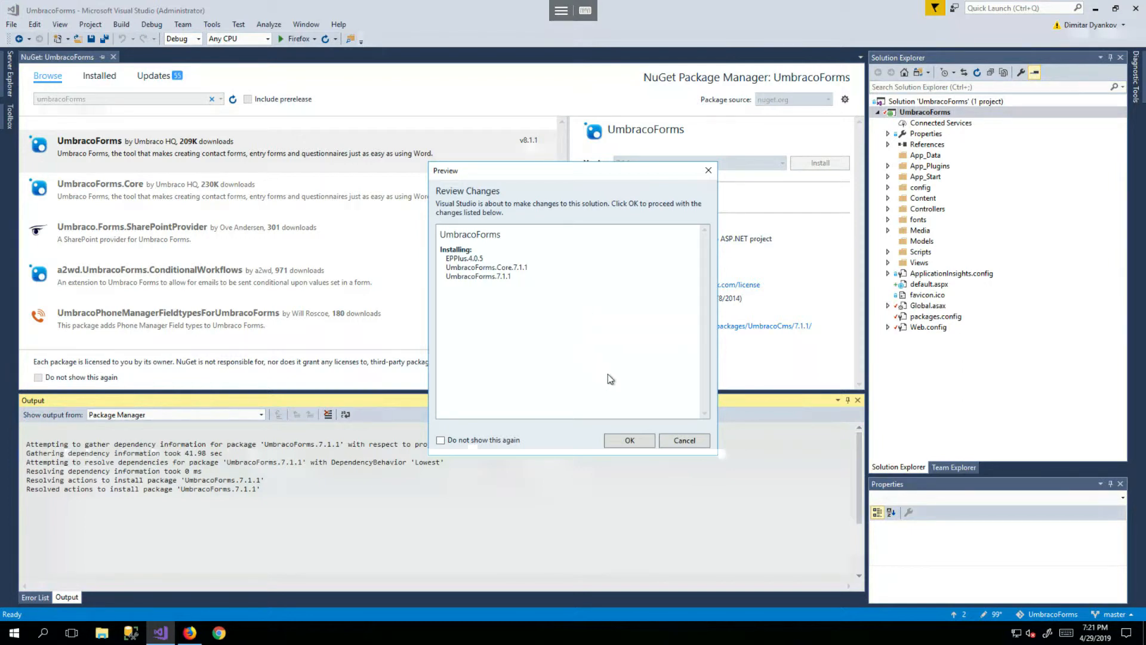
{"action": "left_click", "coordinate": [627, 441]}
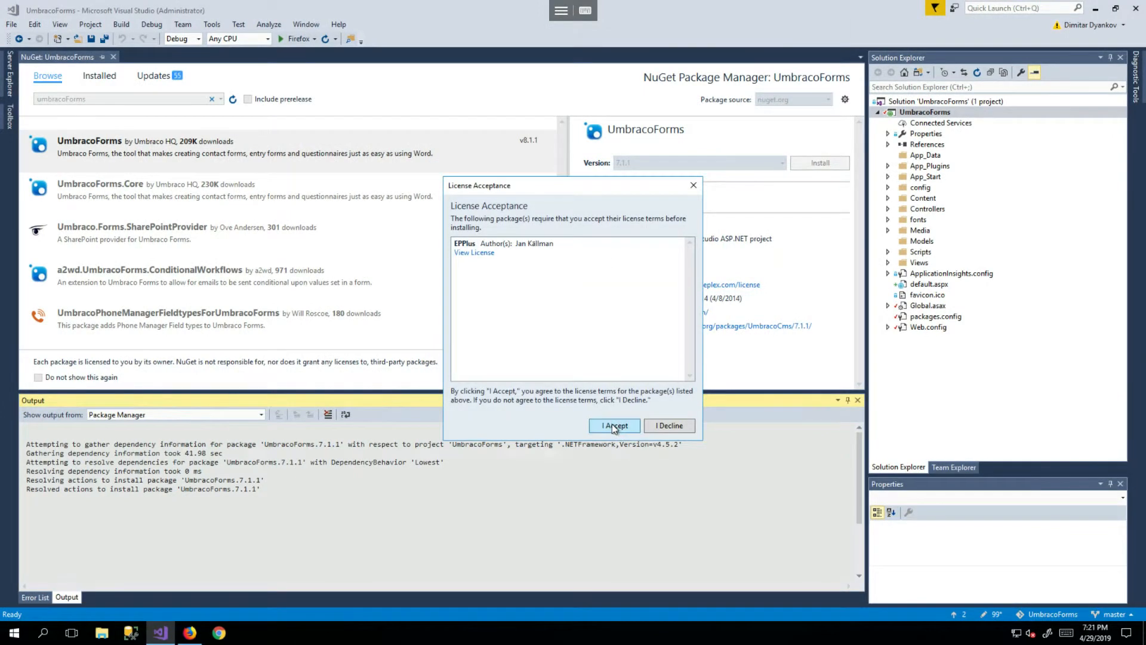
{"action": "left_click", "coordinate": [610, 426]}
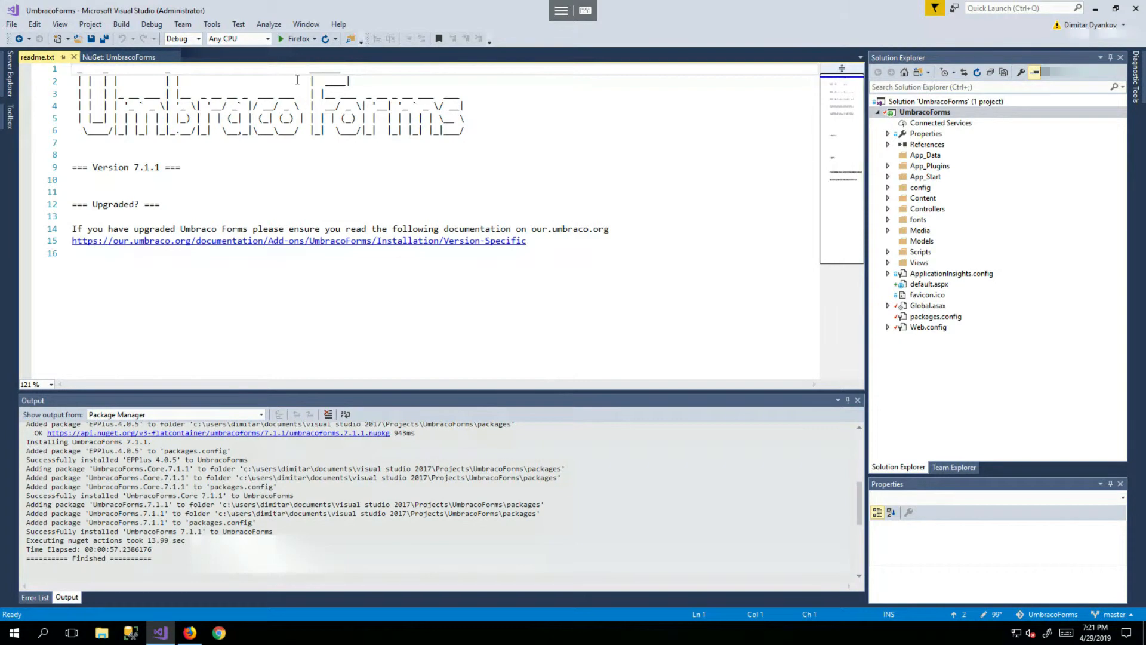
Run the project in Firefox and reload the already open Umbraco back office page.
{"action": "left_click", "coordinate": [289, 39]}
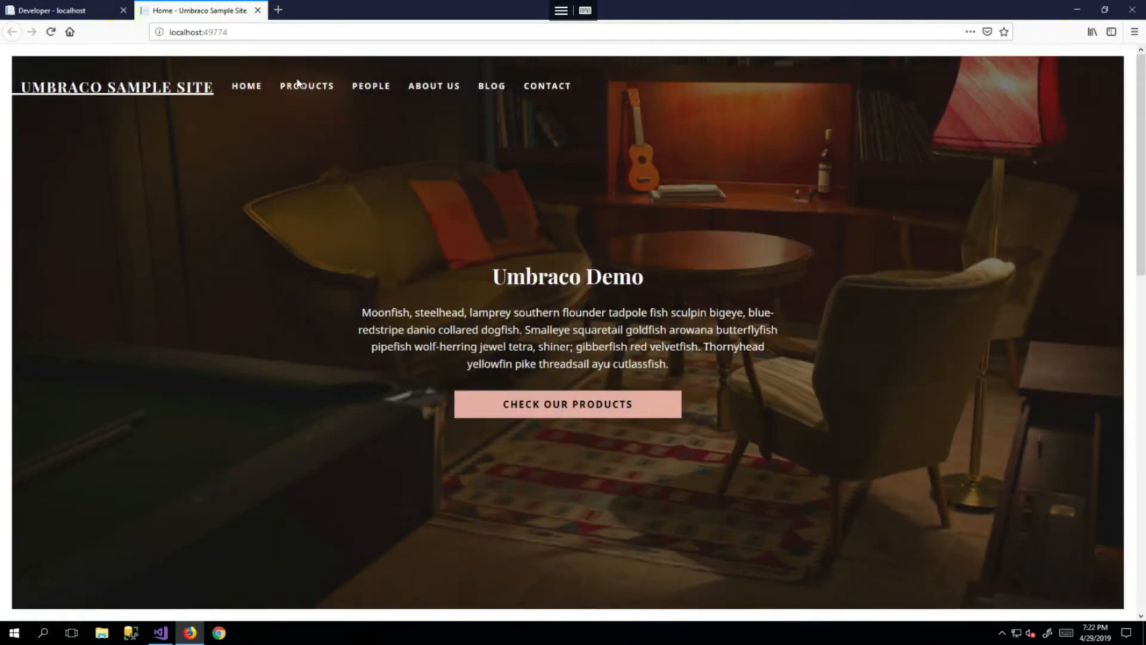
{"action": "left_click", "coordinate": [68, 14]}
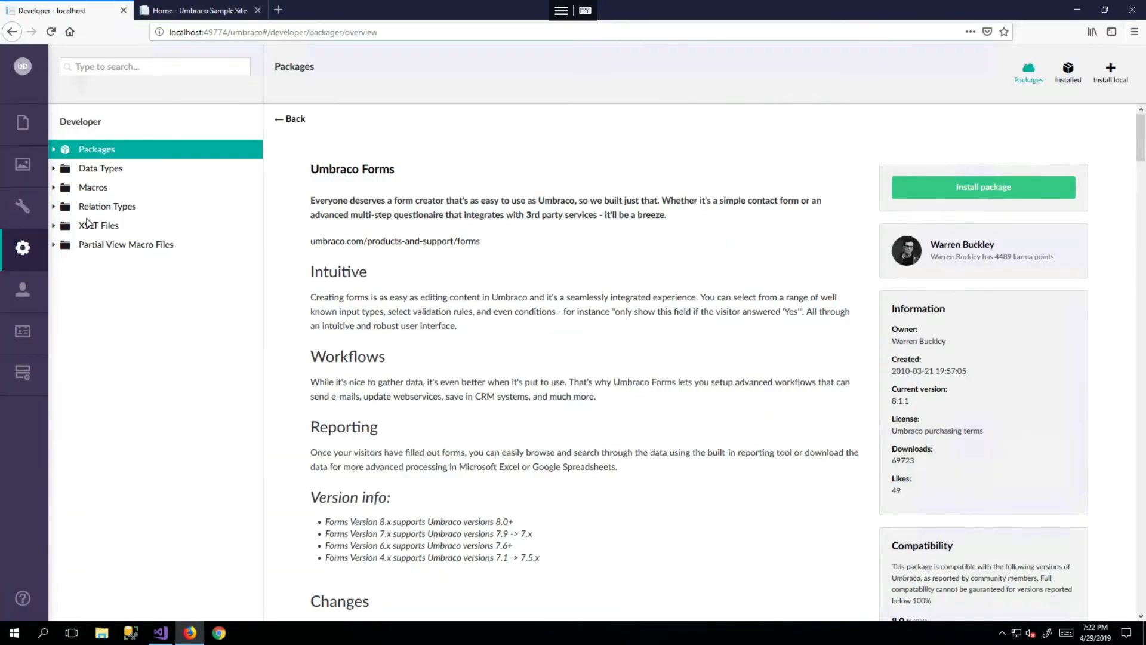
{"action": "key", "text": "F5"}
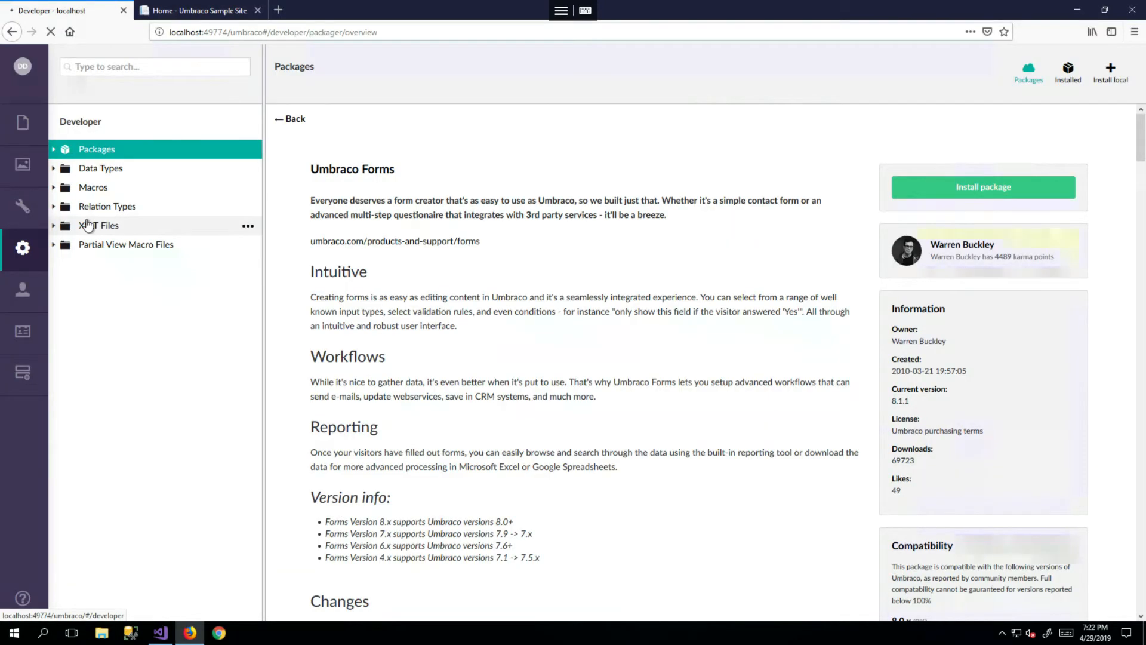